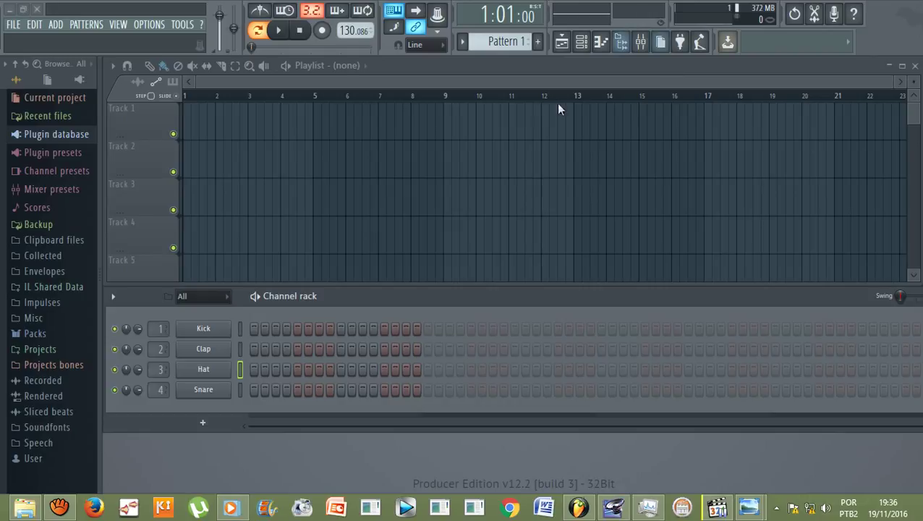
- Place a kick and a clap on the first step of the pattern, playing the result after each addition
{"action": "left_click", "coordinate": [253, 329]}
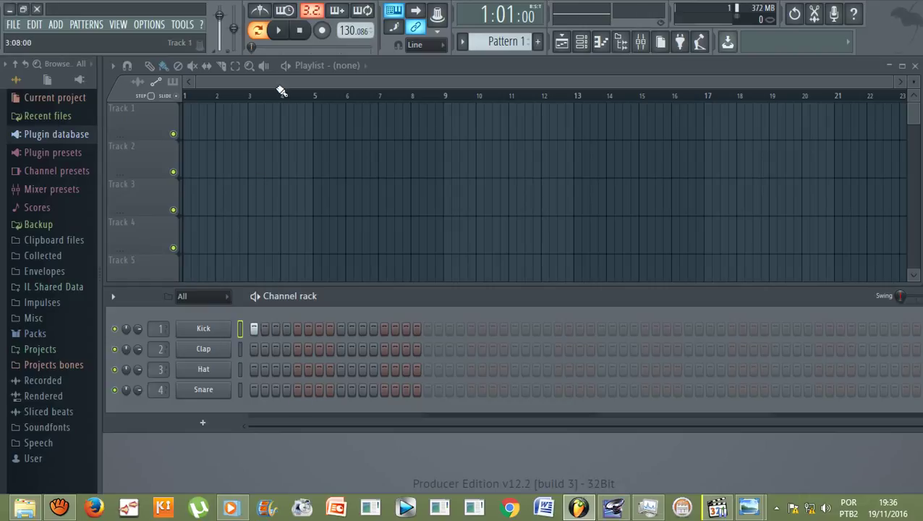
{"action": "left_click", "coordinate": [281, 32]}
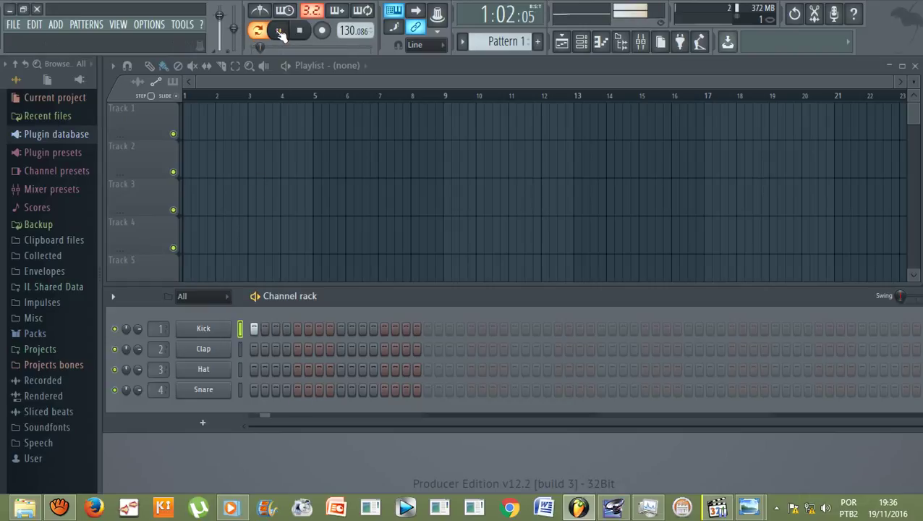
{"action": "left_click", "coordinate": [300, 30]}
{"action": "left_click", "coordinate": [254, 349]}
{"action": "left_click", "coordinate": [281, 32]}
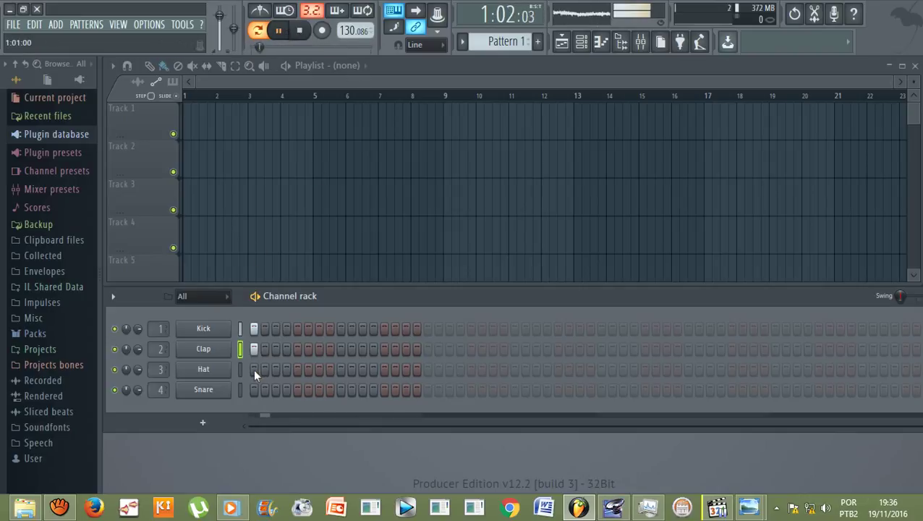
{"action": "key", "text": "space"}
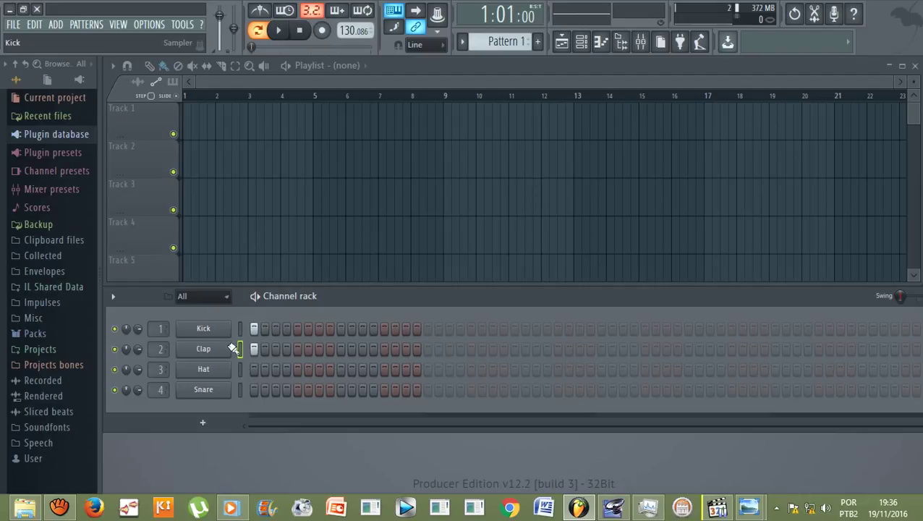
- Add a hat on the first step and play the kick, clap and hat together
{"action": "left_click", "coordinate": [253, 368]}
{"action": "left_click", "coordinate": [279, 31]}
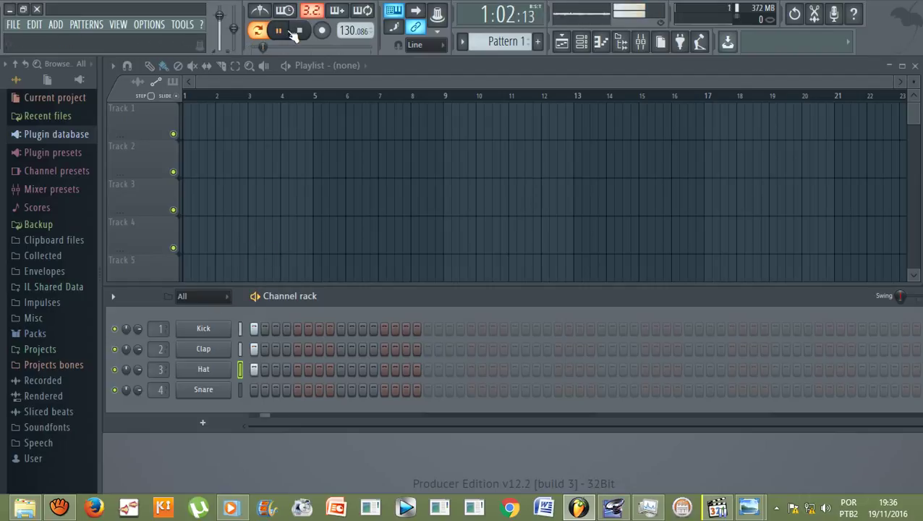
{"action": "left_click", "coordinate": [300, 30]}
- Mute the clap, kick and hat channels, place a snare on the first step and play it on its own
{"action": "left_click", "coordinate": [115, 349]}
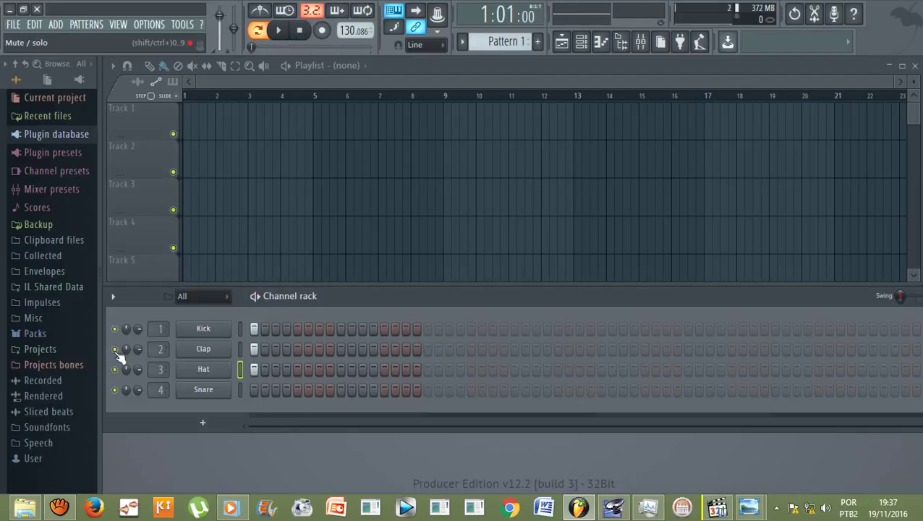
{"action": "left_click", "coordinate": [114, 328]}
{"action": "left_click", "coordinate": [254, 389]}
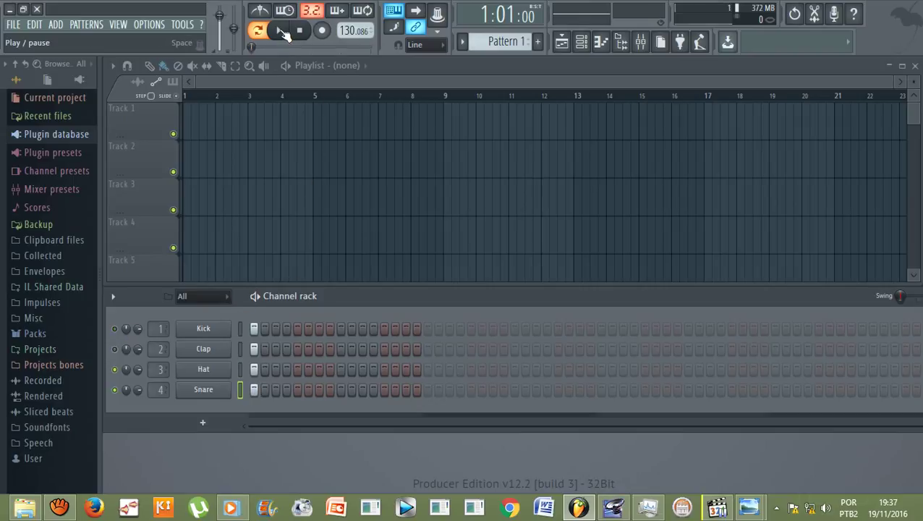
{"action": "left_click", "coordinate": [114, 369]}
{"action": "left_click", "coordinate": [280, 31]}
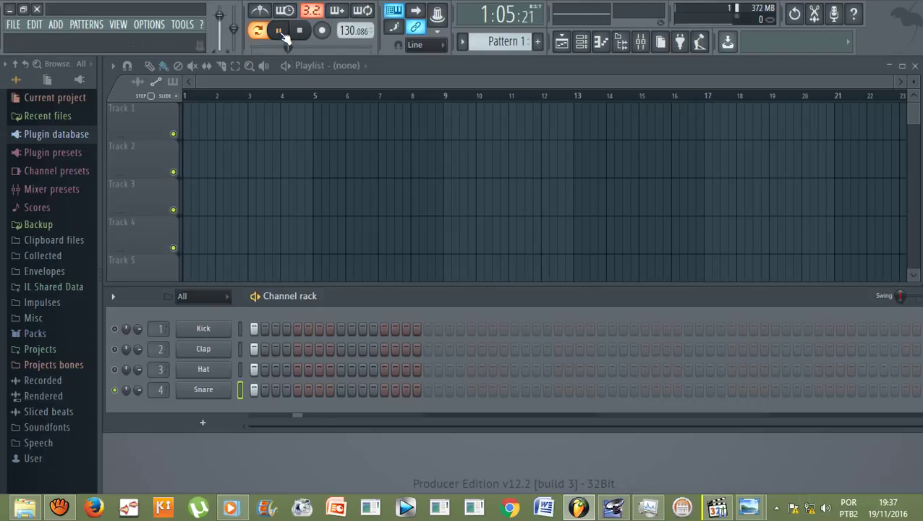
{"action": "left_click", "coordinate": [300, 30]}
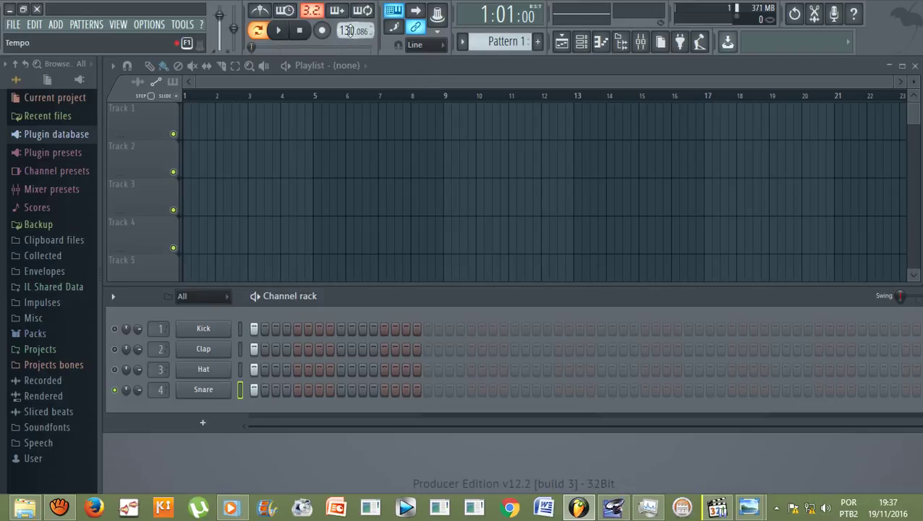
- Set the project tempo to 95 BPM
{"action": "scroll", "coordinate": [346, 30], "scroll_direction": "down", "scroll_amount": 3}
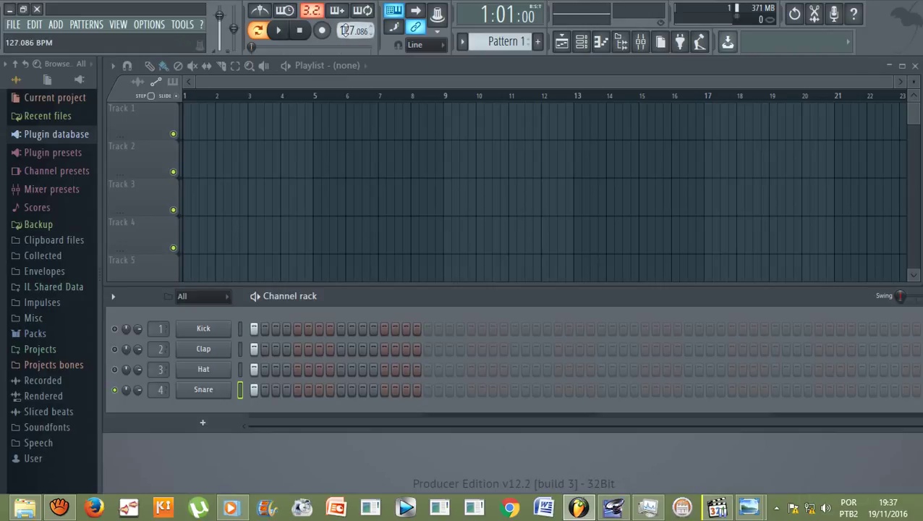
{"action": "scroll", "coordinate": [346, 31], "scroll_direction": "down", "scroll_amount": 2}
{"action": "scroll", "coordinate": [346, 30], "scroll_direction": "down", "scroll_amount": 6}
{"action": "scroll", "coordinate": [345, 31], "scroll_direction": "down", "scroll_amount": 16}
{"action": "scroll", "coordinate": [341, 30], "scroll_direction": "down", "scroll_amount": 13}
{"action": "scroll", "coordinate": [341, 30], "scroll_direction": "up", "scroll_amount": 1}
{"action": "scroll", "coordinate": [342, 31], "scroll_direction": "up", "scroll_amount": 3}
{"action": "scroll", "coordinate": [364, 32], "scroll_direction": "down", "scroll_amount": 11}
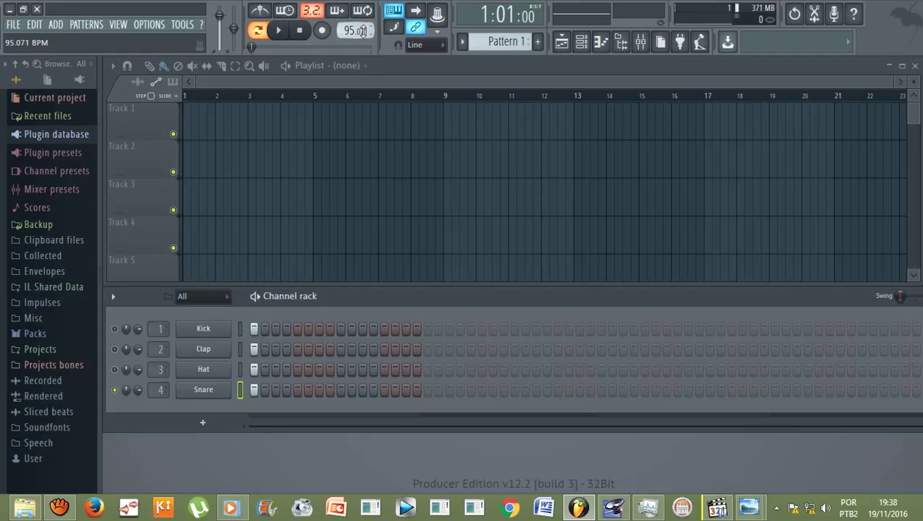
{"action": "scroll", "coordinate": [362, 30], "scroll_direction": "down", "scroll_amount": 1}
{"action": "scroll", "coordinate": [362, 30], "scroll_direction": "down", "scroll_amount": 3}
{"action": "scroll", "coordinate": [361, 30], "scroll_direction": "down", "scroll_amount": 2}
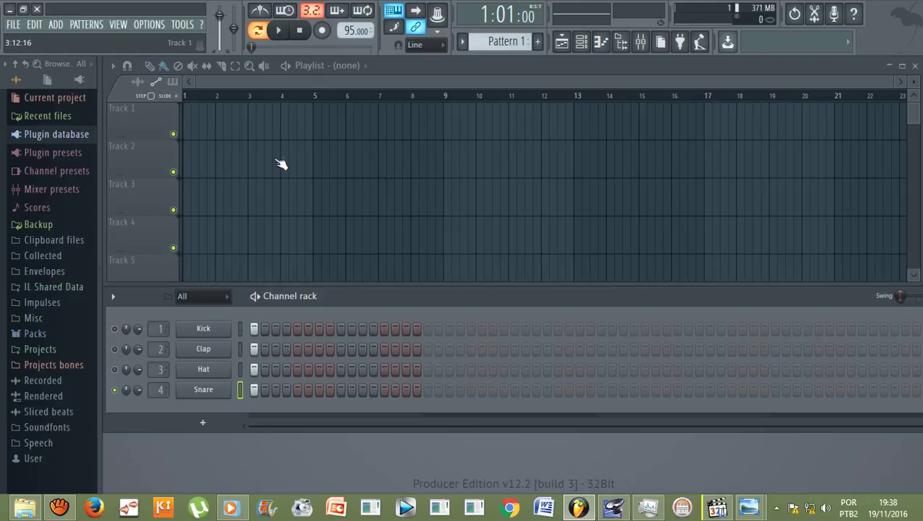
- Clear the first step of all four channels and play the empty pattern with the metronome turned on
{"action": "left_click_drag", "start_coordinate": [254, 329], "coordinate": [254, 384]}
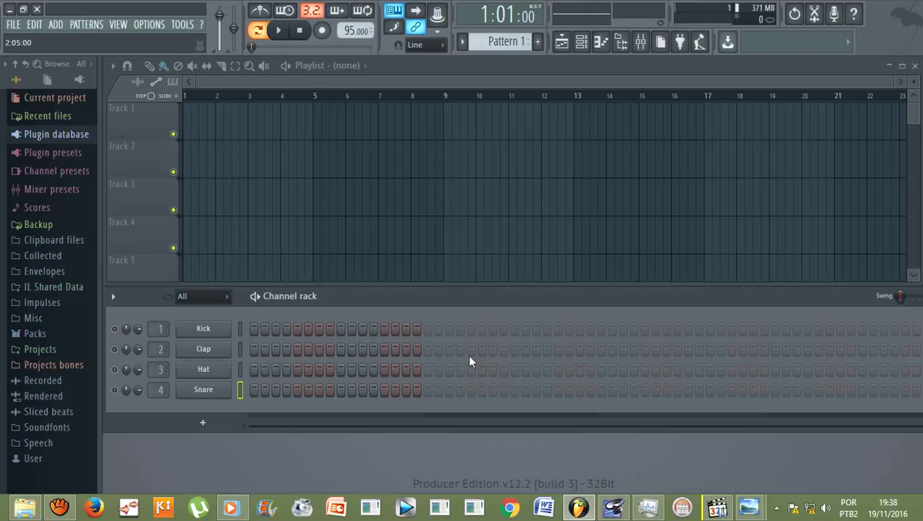
{"action": "left_click", "coordinate": [260, 11]}
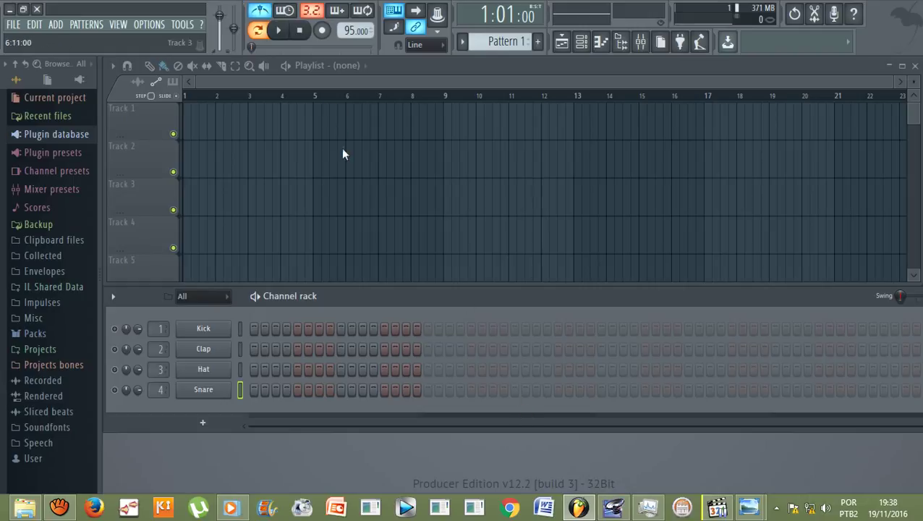
{"action": "left_click", "coordinate": [281, 34]}
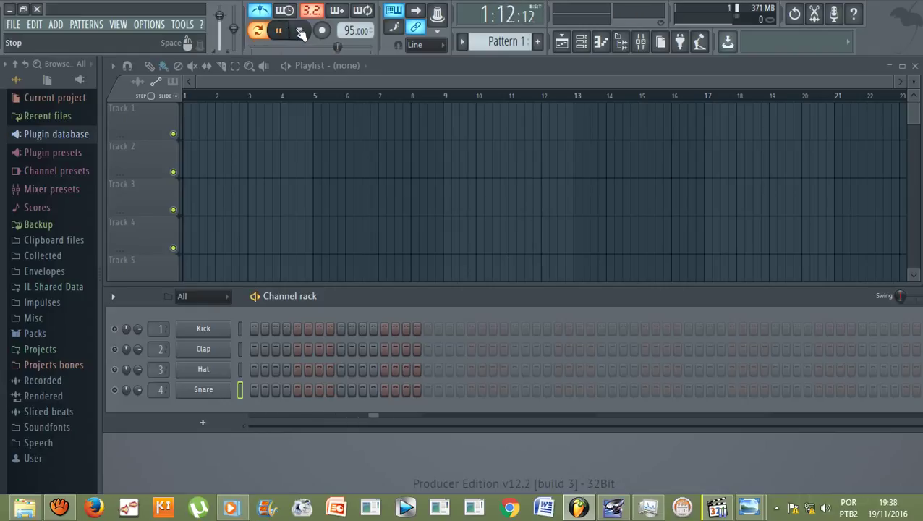
{"action": "left_click", "coordinate": [302, 33]}
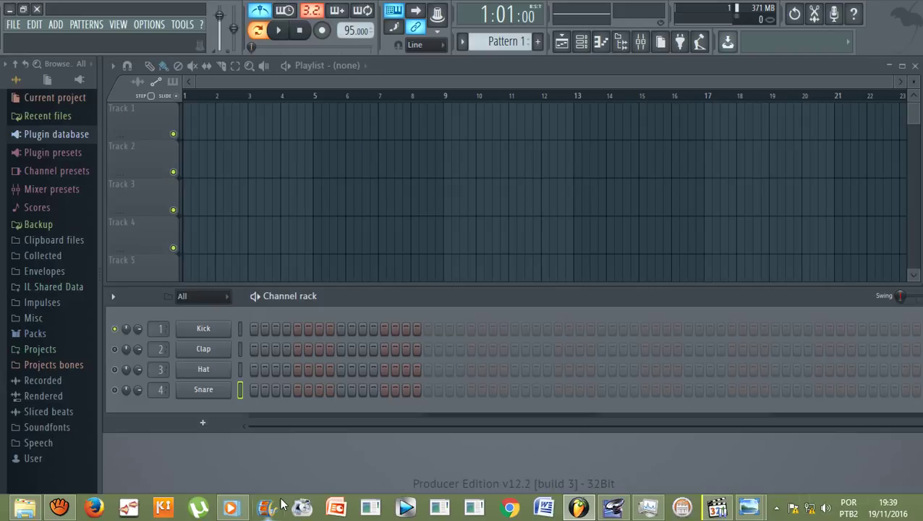
- Place kicks on steps 1, 5, 9 and 13 and play them with the metronome
{"action": "left_click", "coordinate": [253, 329]}
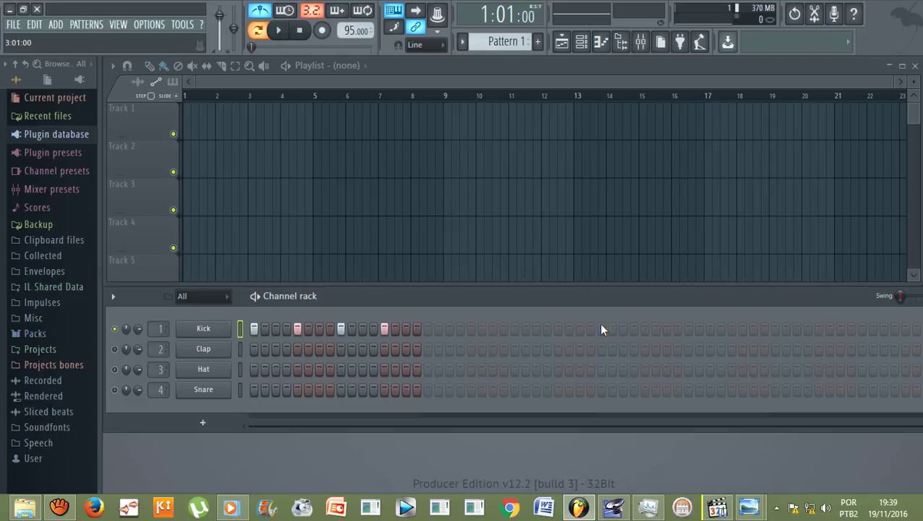
{"action": "key", "text": "space"}
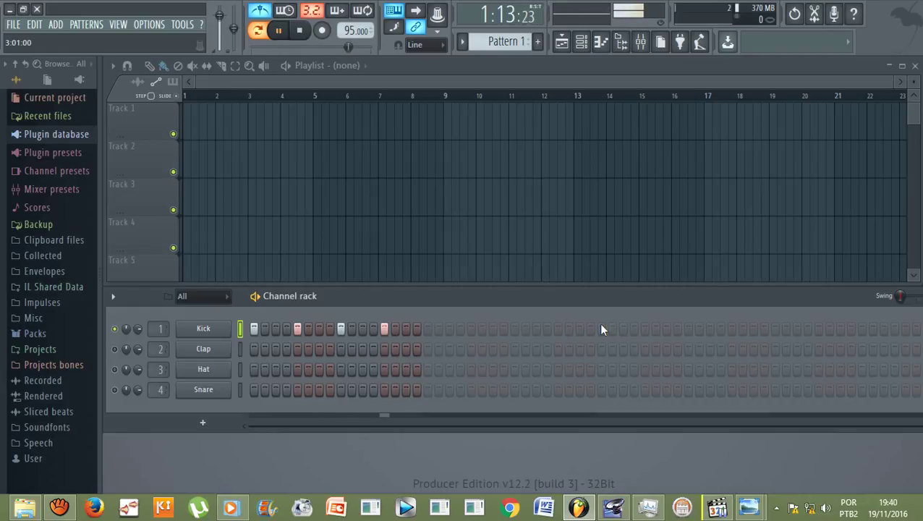
{"action": "key", "text": "space"}
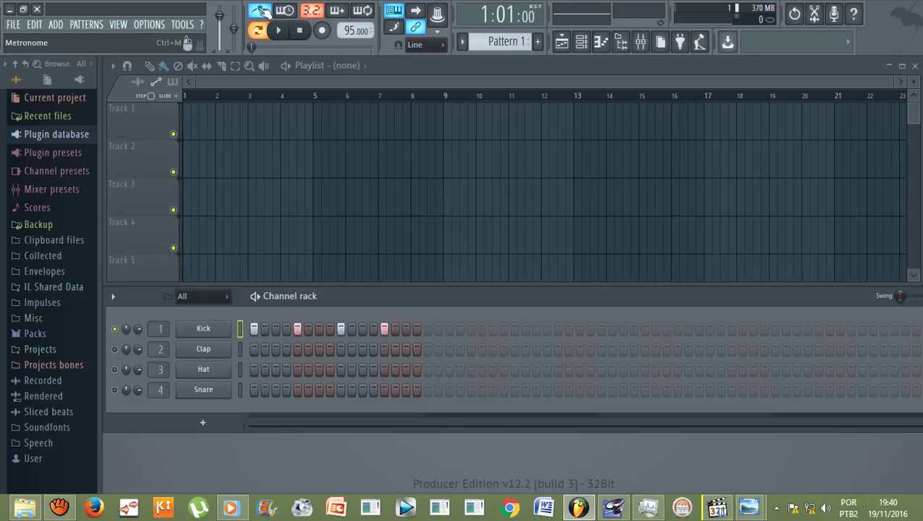
- Turn the metronome off and play the kick pattern without it
{"action": "left_click", "coordinate": [262, 10]}
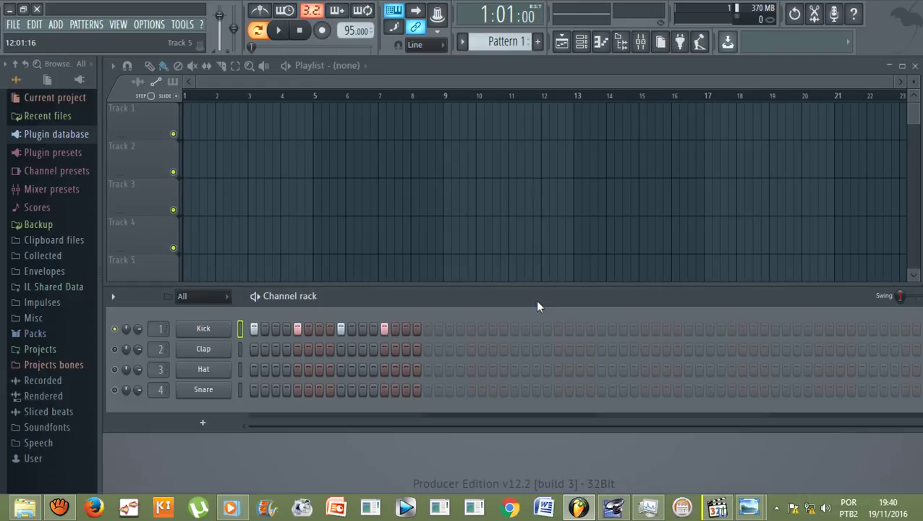
{"action": "key", "text": "space"}
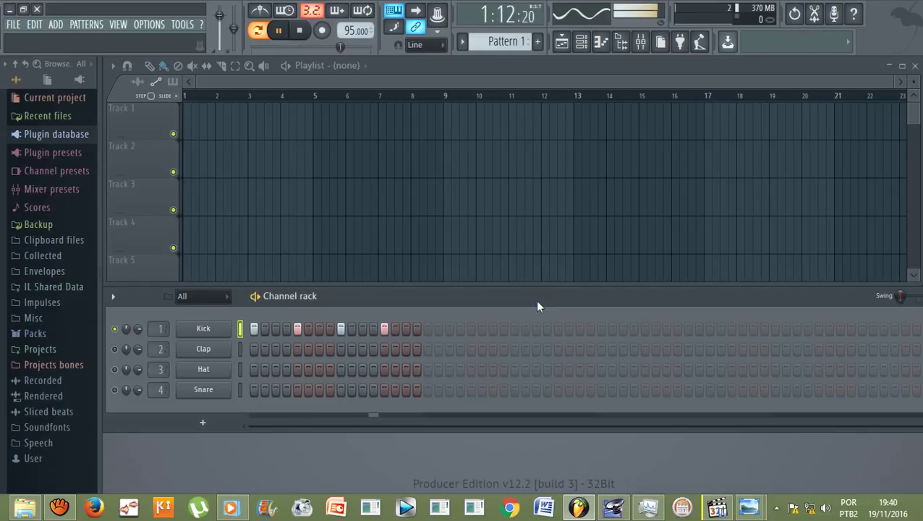
{"action": "key", "text": "space"}
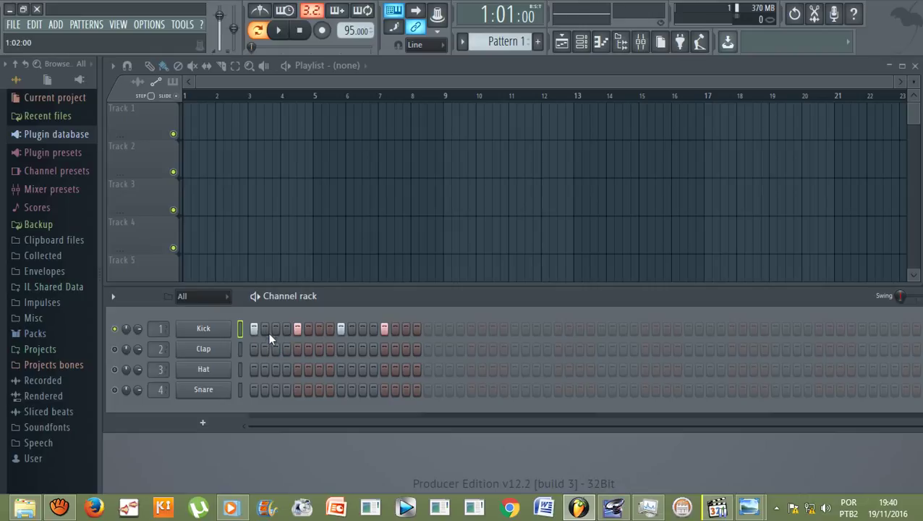
- Place claps on steps 6 and 11 and play them together with the kick pattern
{"action": "left_click", "coordinate": [308, 349]}
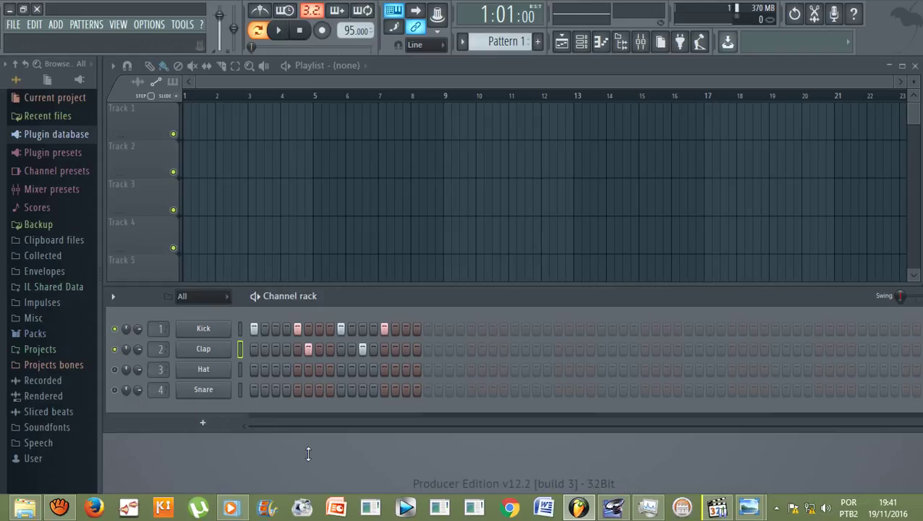
{"action": "key", "text": "space"}
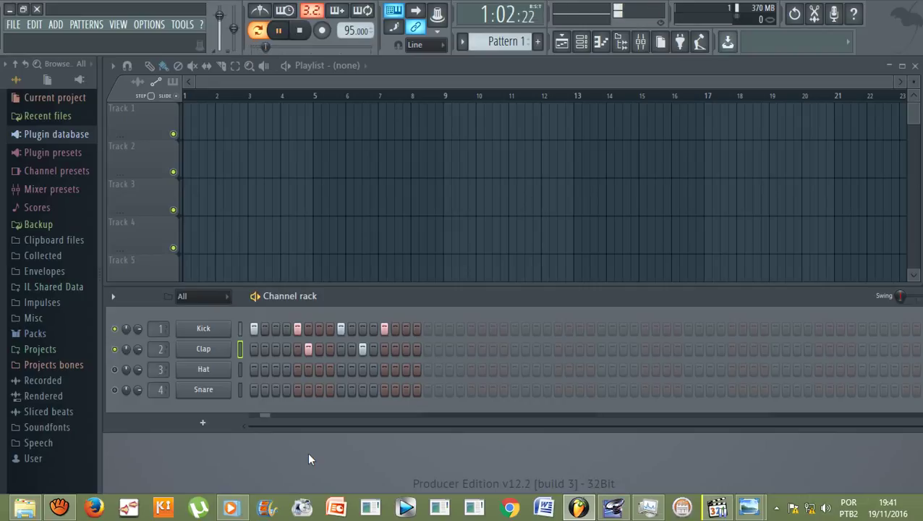
{"action": "key", "text": "space"}
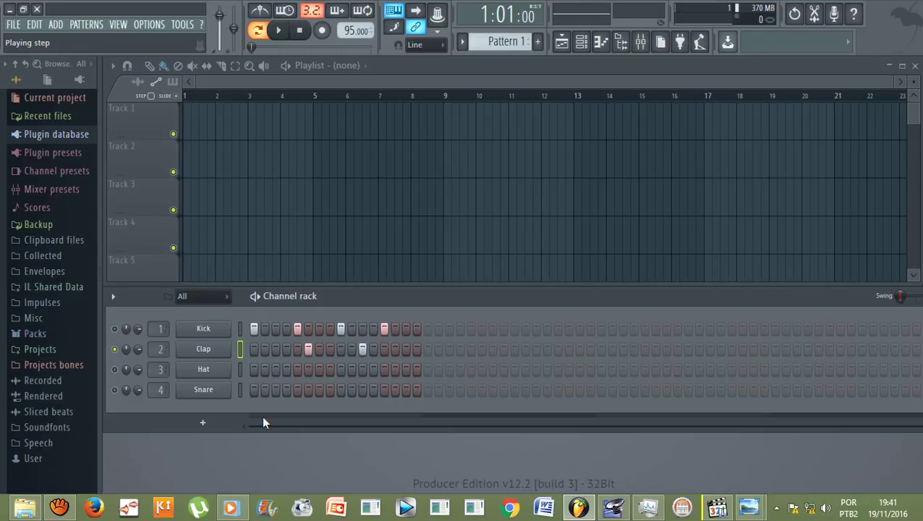
- Turn the metronome on, play the claps against it, and remove the claps from steps 6 and 11
{"action": "left_click", "coordinate": [262, 11]}
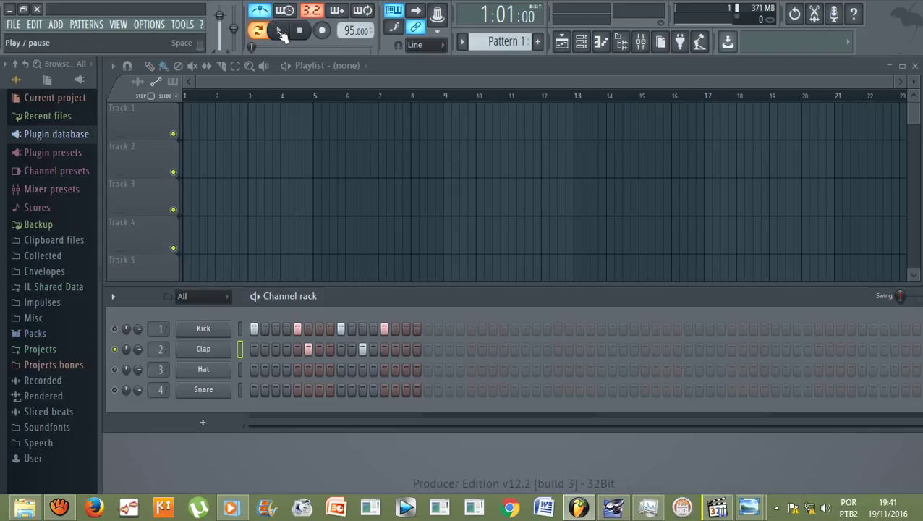
{"action": "left_click", "coordinate": [281, 34]}
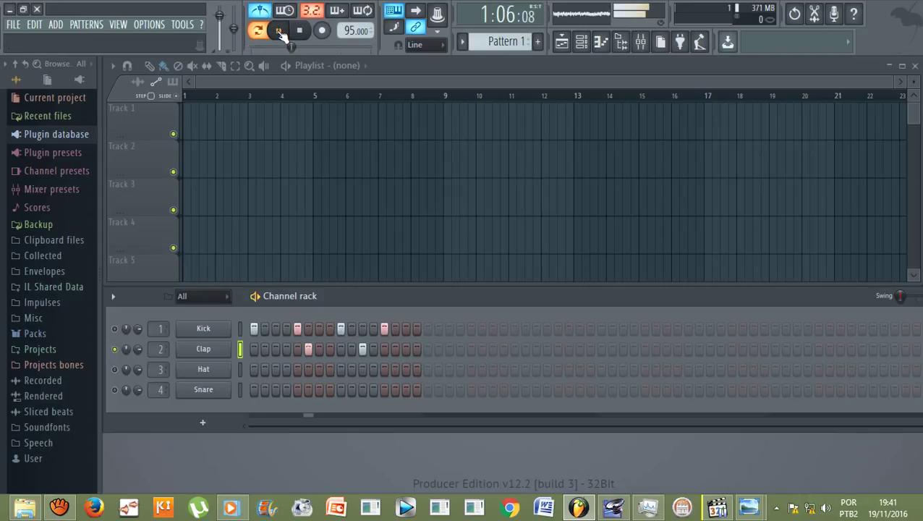
{"action": "left_click", "coordinate": [281, 34]}
{"action": "left_click", "coordinate": [308, 349]}
{"action": "left_click", "coordinate": [362, 349]}
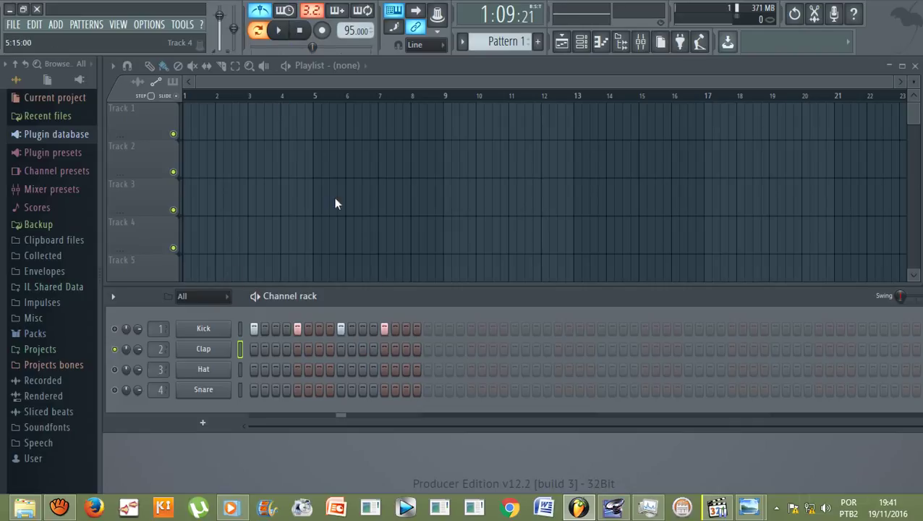
- Play the empty clap channel to listen to the metronome beats alone
{"action": "left_click", "coordinate": [280, 32]}
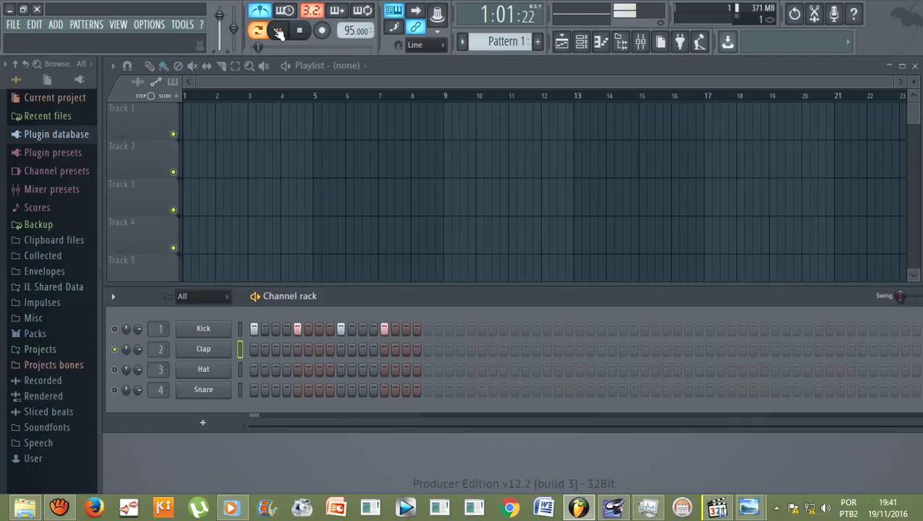
{"action": "left_click", "coordinate": [280, 32]}
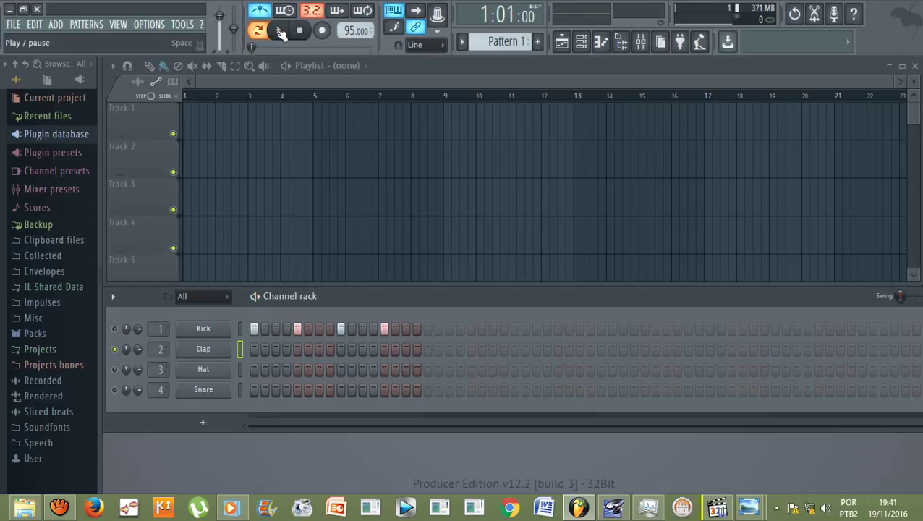
{"action": "left_click", "coordinate": [281, 32]}
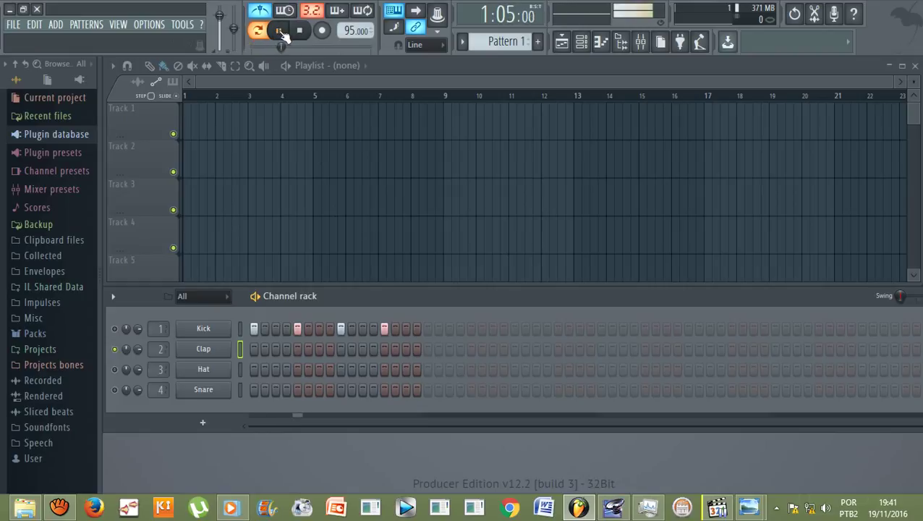
- Place a clap on step 11 and play it against the metronome
{"action": "left_click", "coordinate": [362, 350]}
{"action": "left_click", "coordinate": [299, 30]}
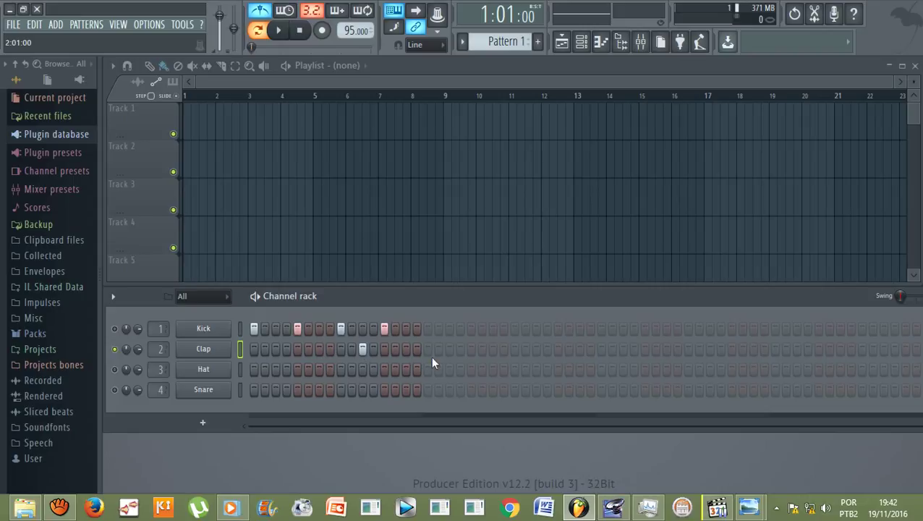
{"action": "key", "text": "space"}
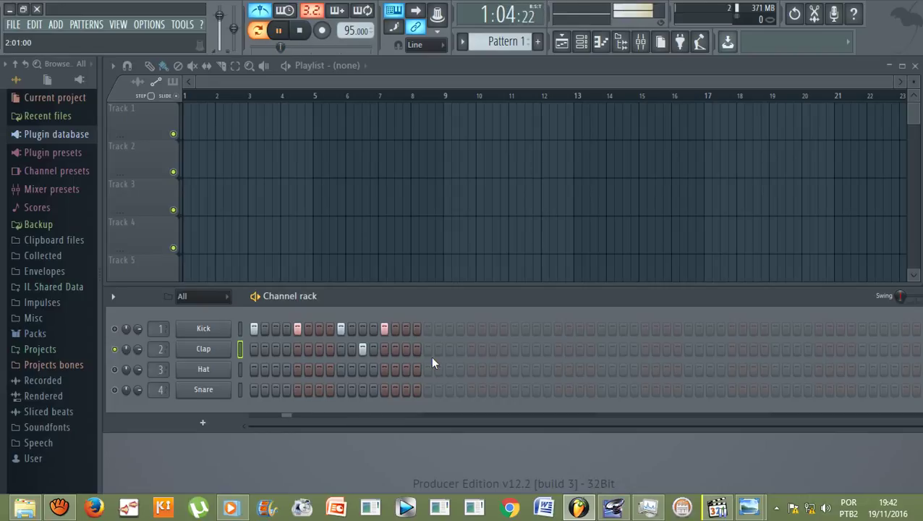
- Move the clap from step 11 to step 12 and play it against the metronome
{"action": "key", "text": "space"}
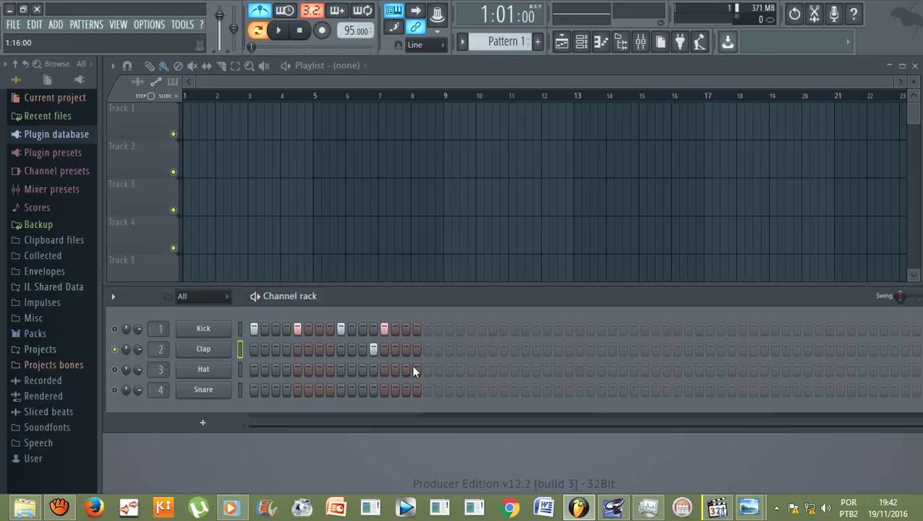
{"action": "key", "text": "space"}
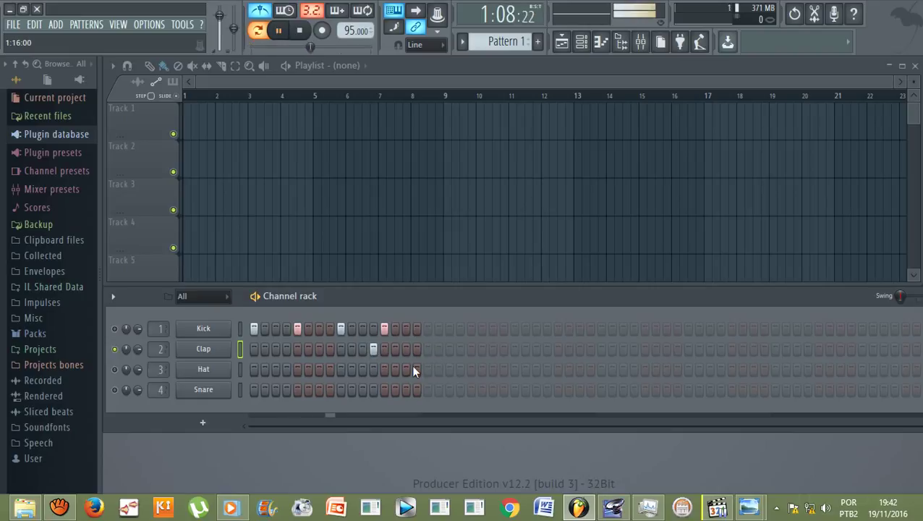
{"action": "key", "text": "space"}
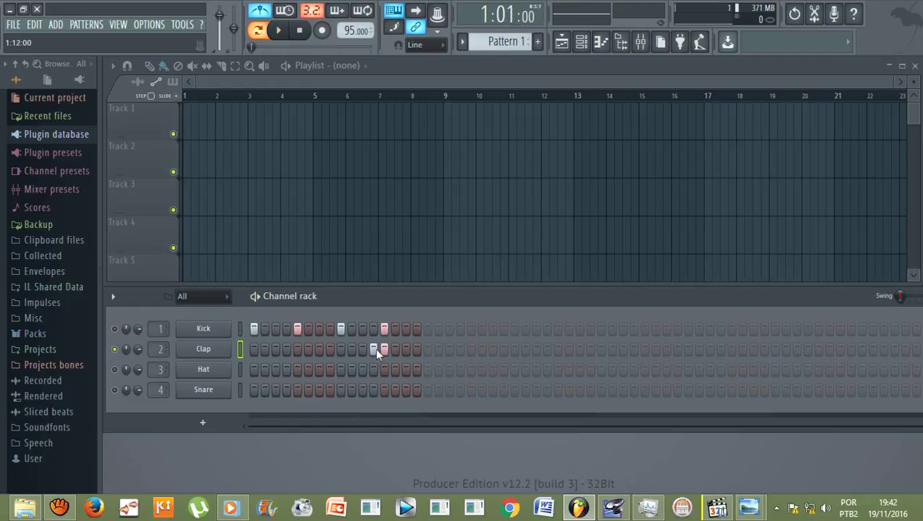
- Move the clap to step 13, play it against the metronome, and play it again with the kick unmuted
{"action": "key", "text": "space"}
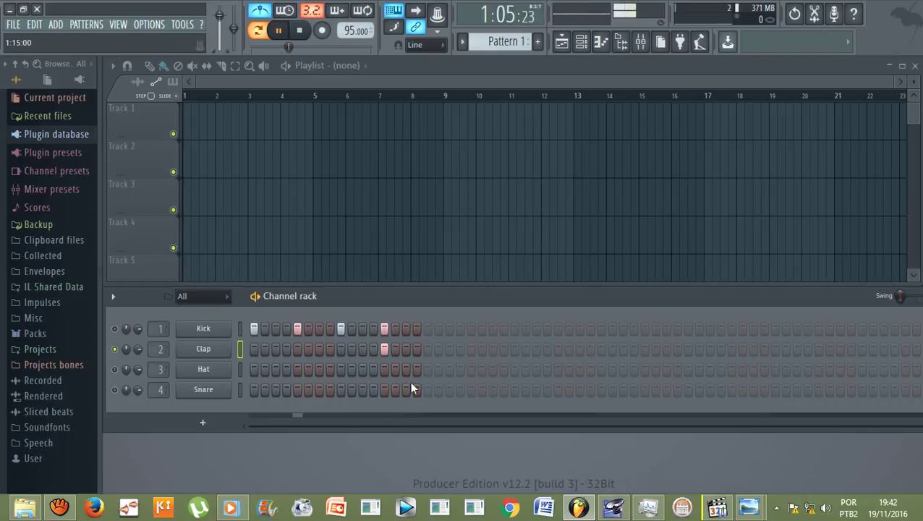
{"action": "key", "text": "space"}
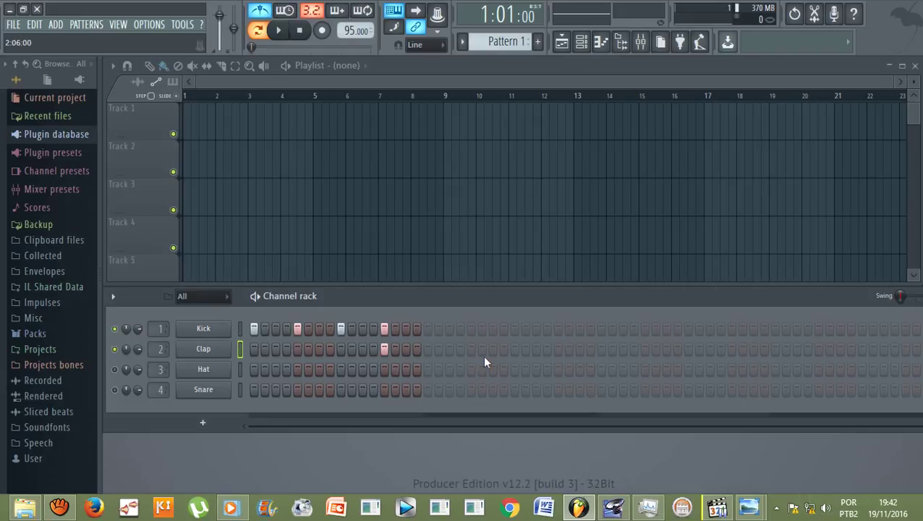
{"action": "key", "text": "space"}
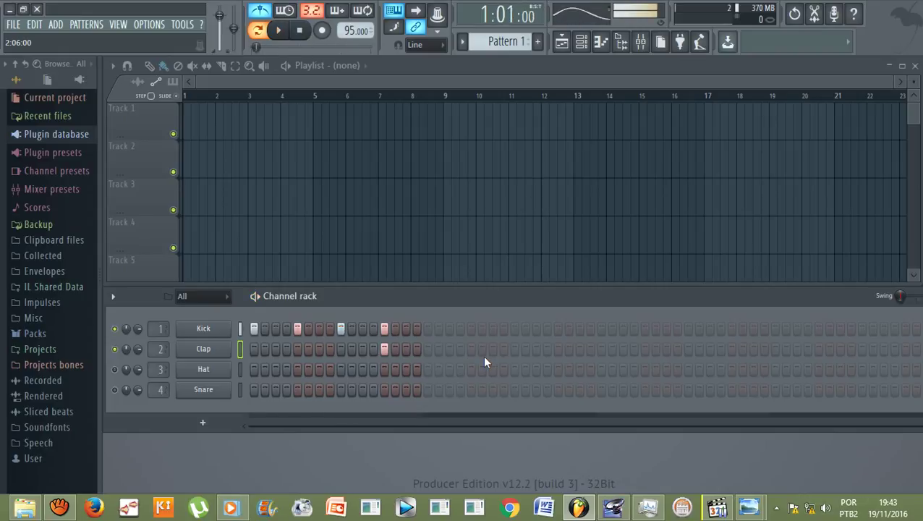
{"action": "key", "text": "space"}
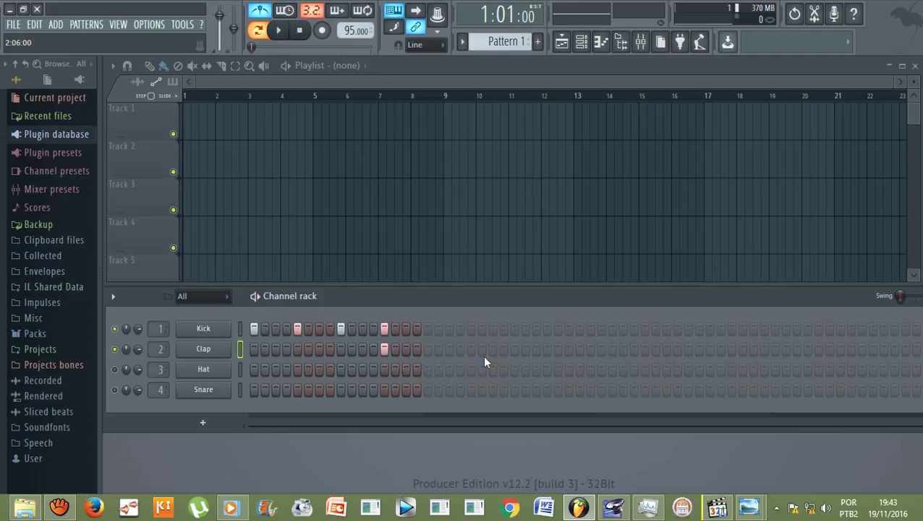
- Mute the kick and clap channels and unmute the hat channel
{"action": "left_click", "coordinate": [115, 329]}
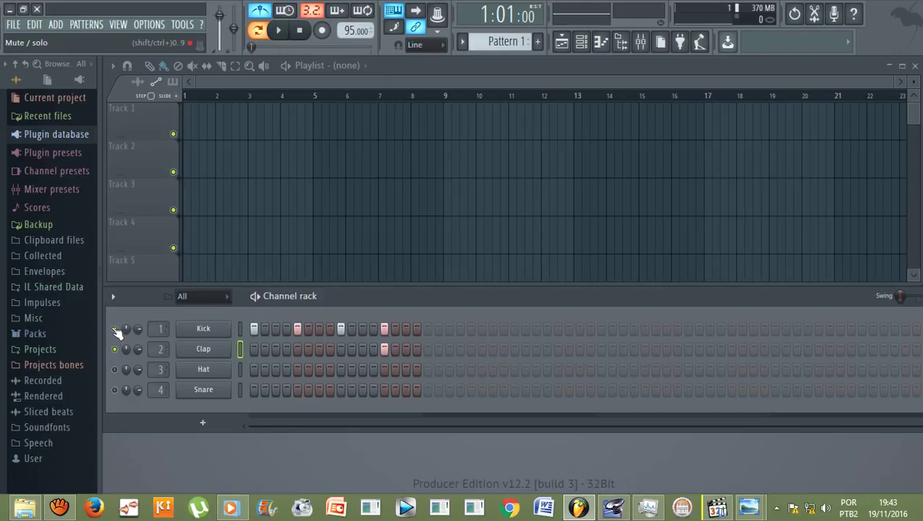
{"action": "left_click", "coordinate": [115, 348]}
{"action": "left_click", "coordinate": [115, 370]}
- Place hats on steps 4, 7, 10, 13 and 16 and play them against the metronome
{"action": "left_click", "coordinate": [286, 369]}
{"action": "left_click", "coordinate": [319, 369]}
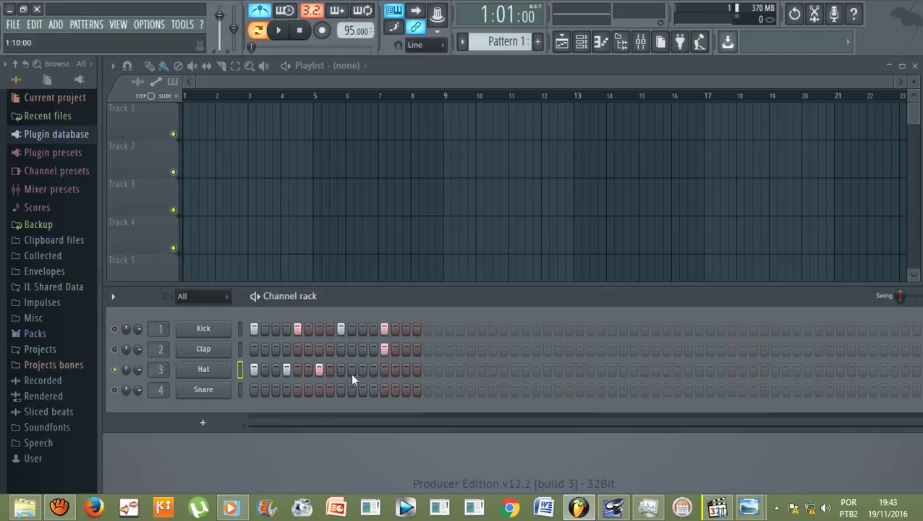
{"action": "left_click", "coordinate": [384, 369]}
{"action": "key", "text": "space"}
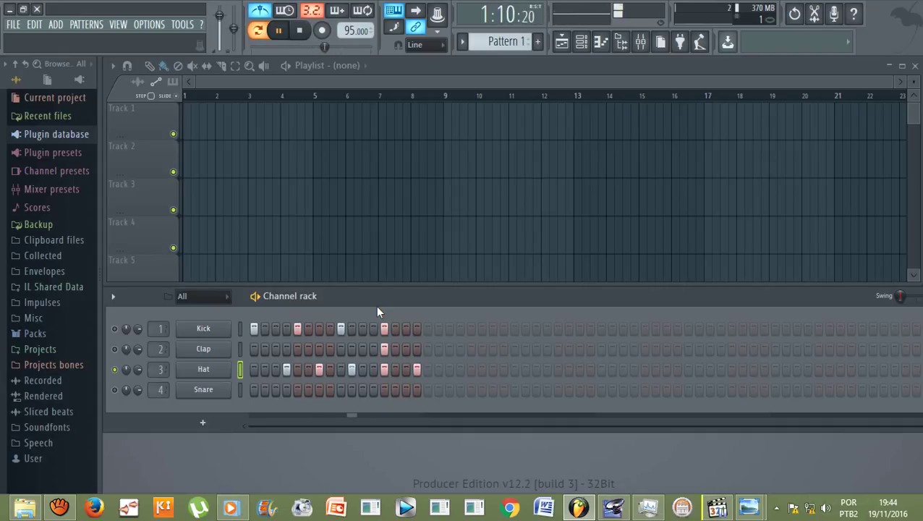
{"action": "key", "text": "space"}
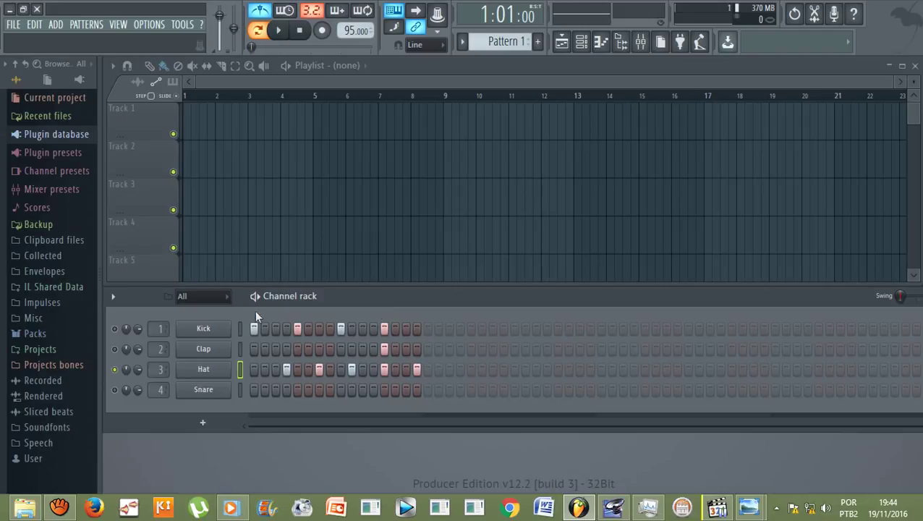
- Unmute the clap and kick channels and play them together with the hats
{"action": "left_click", "coordinate": [114, 350]}
{"action": "key", "text": "space"}
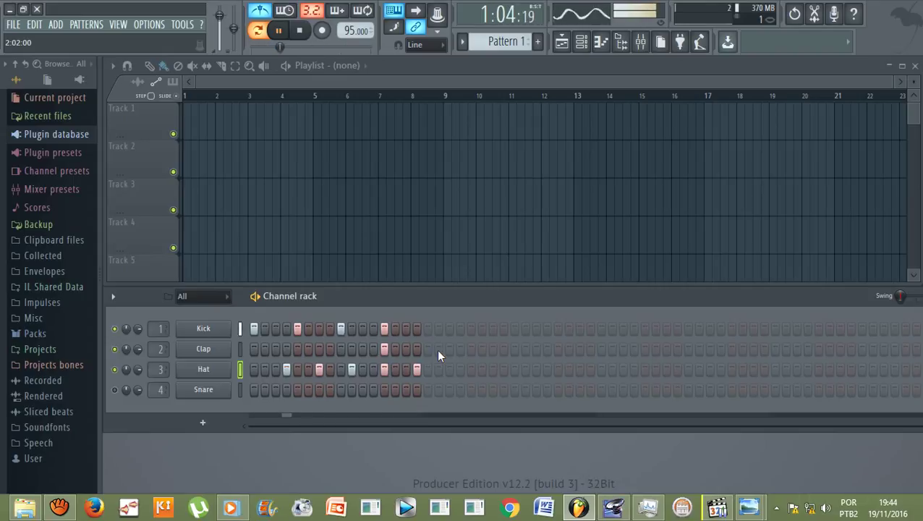
{"action": "key", "text": "space"}
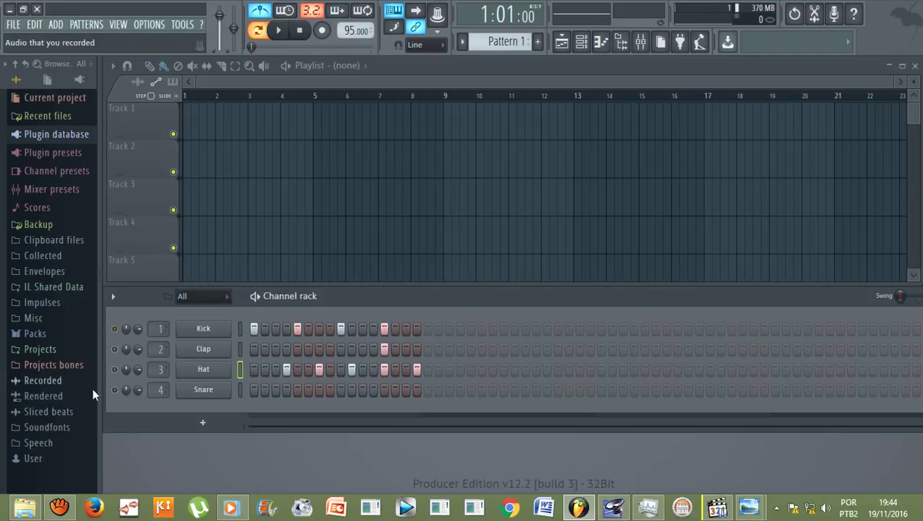
- Leave only the snare channel unmuted and place snares on steps 4 and 10 while the metronome plays
{"action": "left_click", "coordinate": [115, 390]}
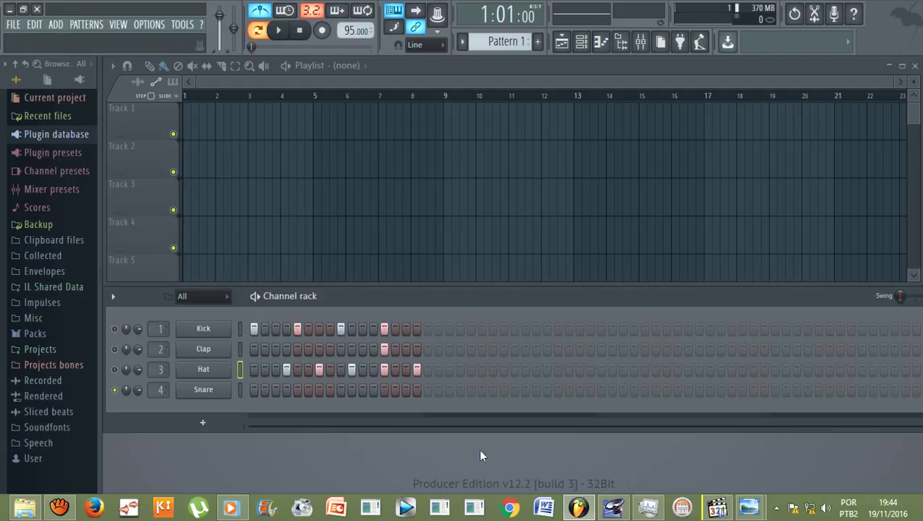
{"action": "left_click", "coordinate": [280, 34]}
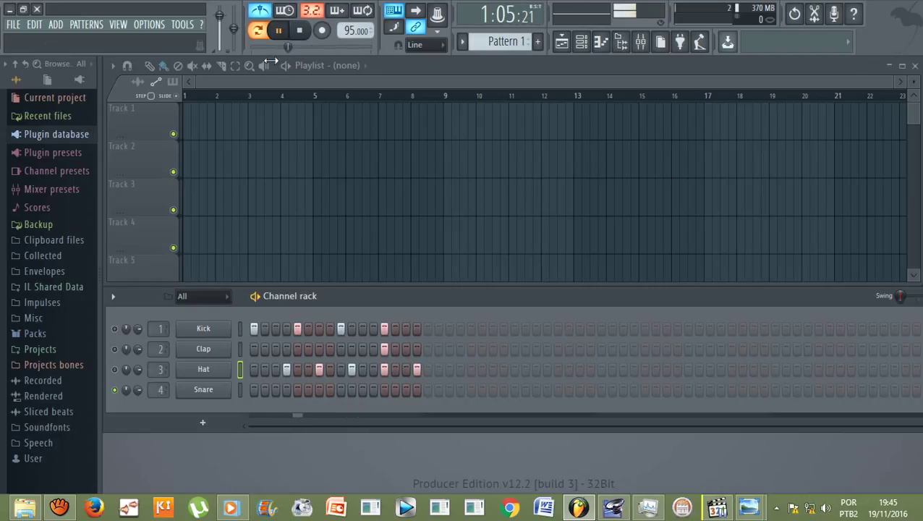
{"action": "left_click", "coordinate": [287, 390]}
{"action": "left_click", "coordinate": [351, 391]}
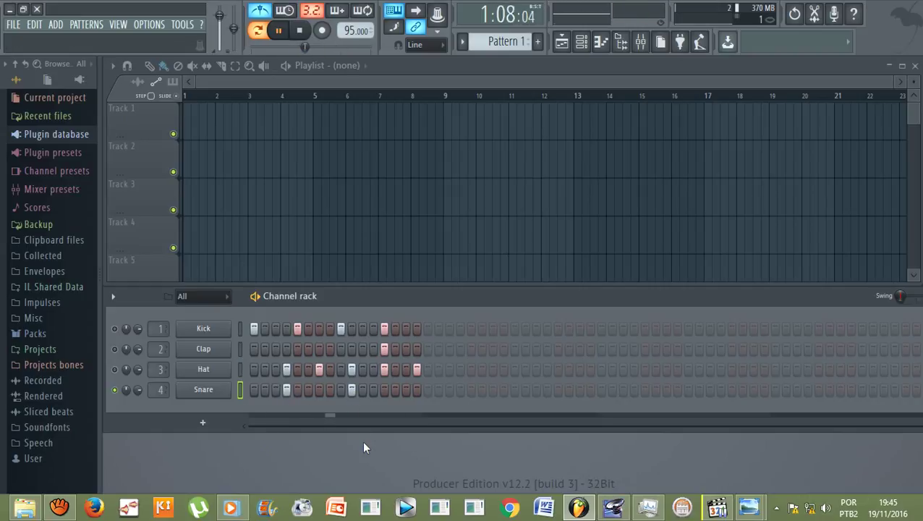
{"action": "left_click", "coordinate": [299, 31]}
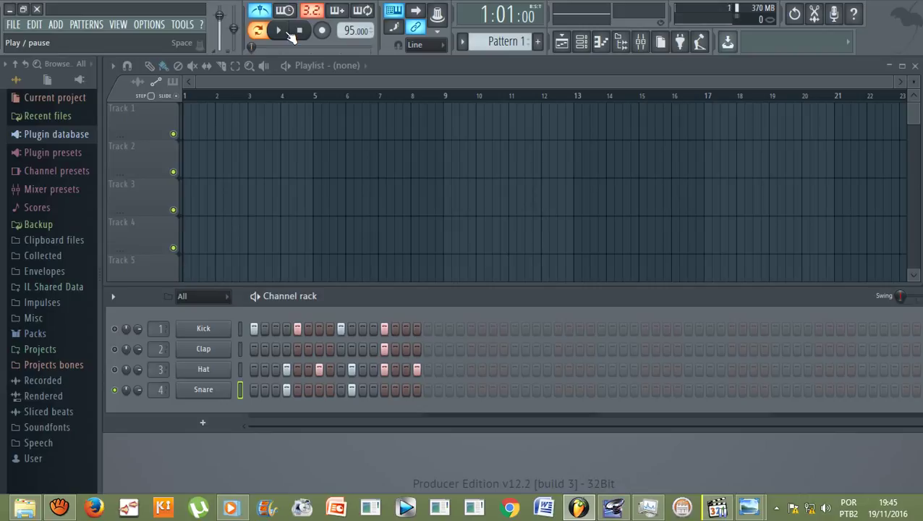
- Replay the snares on steps 4 and 10 from the start to compare them with the metronome
{"action": "left_click", "coordinate": [280, 32]}
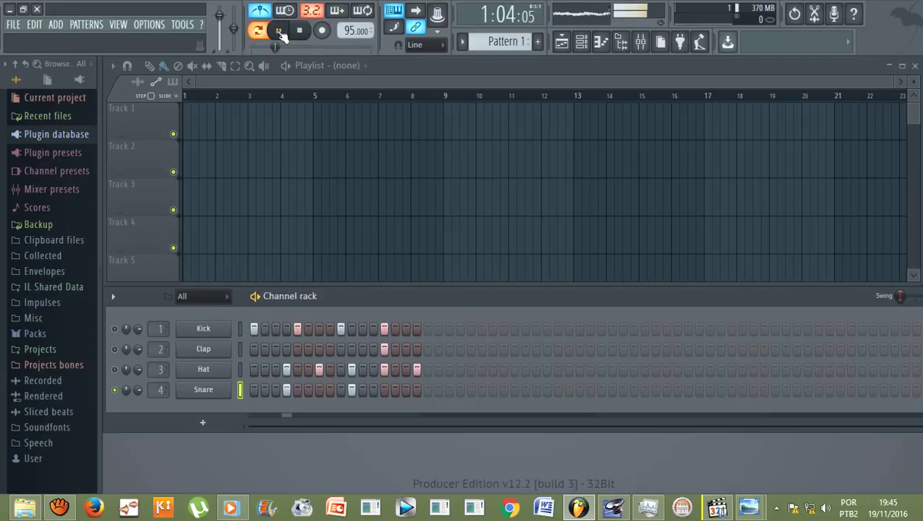
{"action": "left_click", "coordinate": [281, 33]}
{"action": "left_click", "coordinate": [281, 33]}
{"action": "key", "text": "space"}
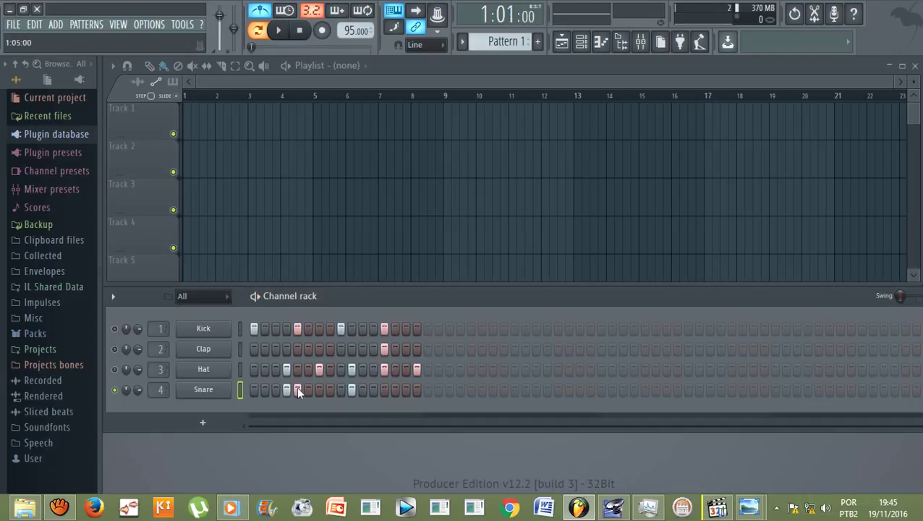
- Move the first snare from step 4 to step 5 and play it against the metronome
{"action": "left_click", "coordinate": [287, 389]}
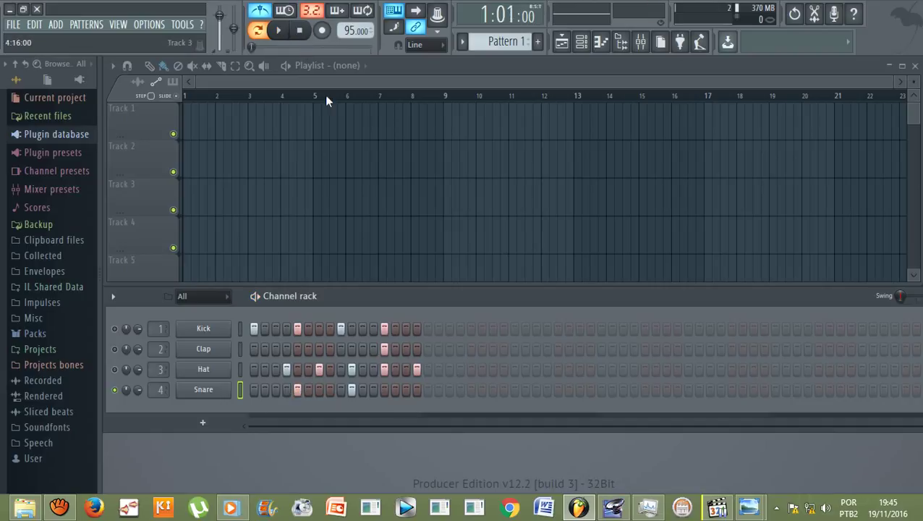
{"action": "left_click", "coordinate": [281, 34]}
{"action": "left_click", "coordinate": [286, 32]}
{"action": "left_click", "coordinate": [282, 32]}
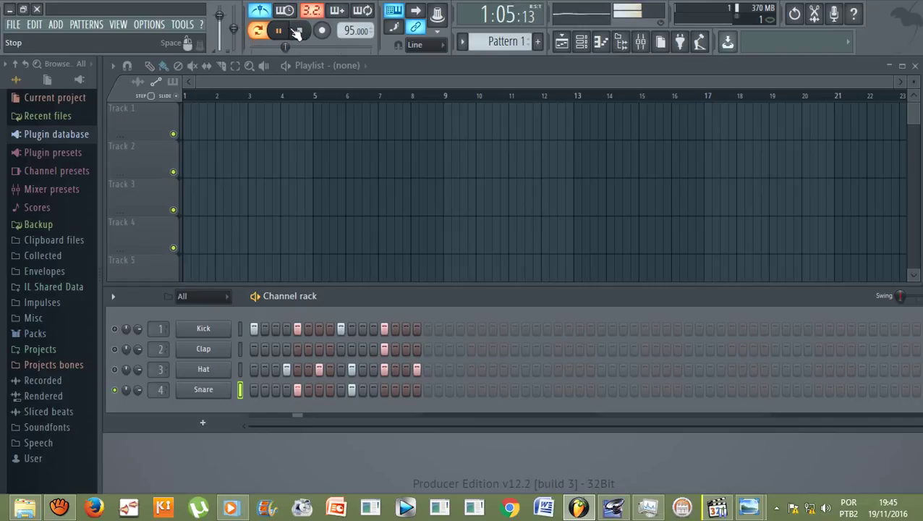
- Move the second snare from step 10 to step 11 and replay the pattern from the start
{"action": "left_click", "coordinate": [361, 389]}
{"action": "left_click", "coordinate": [353, 389]}
{"action": "left_click", "coordinate": [296, 33]}
{"action": "left_click", "coordinate": [278, 34]}
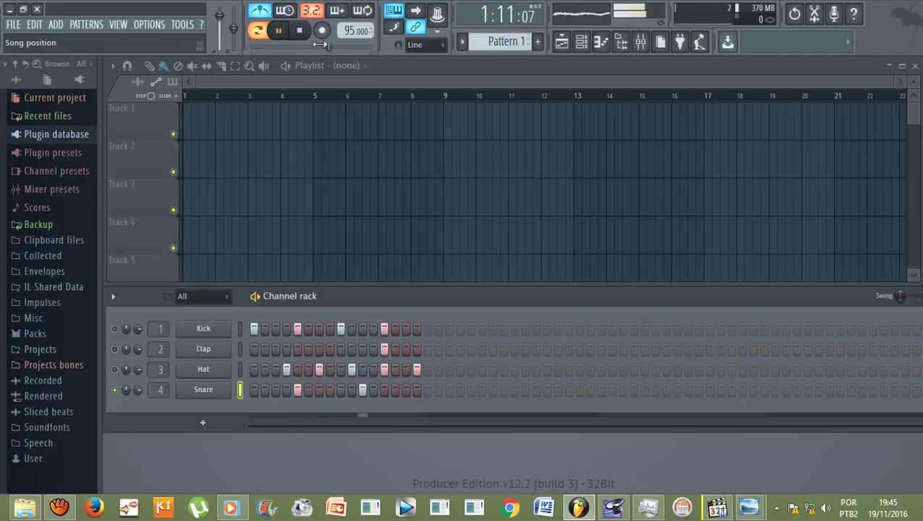
- Move the second snare from step 11 to step 12 and replay the pattern from the start
{"action": "left_click", "coordinate": [374, 389]}
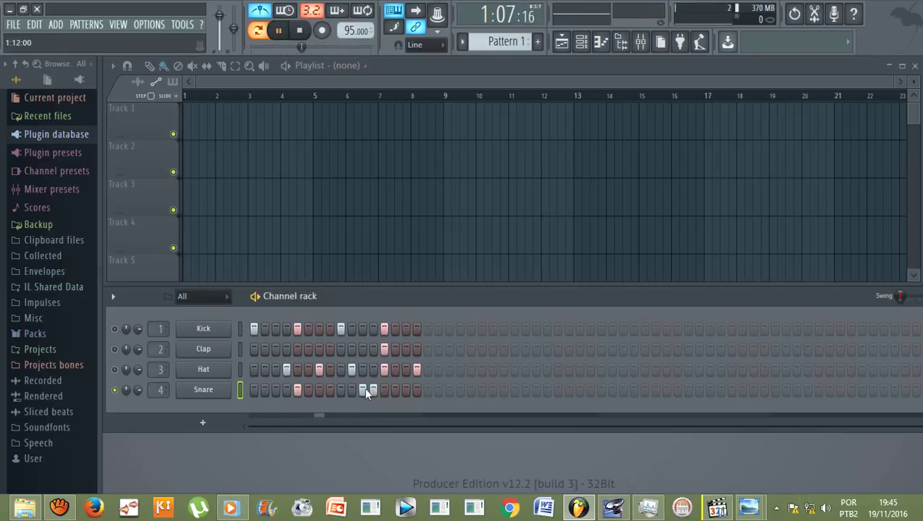
{"action": "left_click", "coordinate": [363, 388]}
{"action": "left_click", "coordinate": [299, 31]}
{"action": "left_click", "coordinate": [279, 31]}
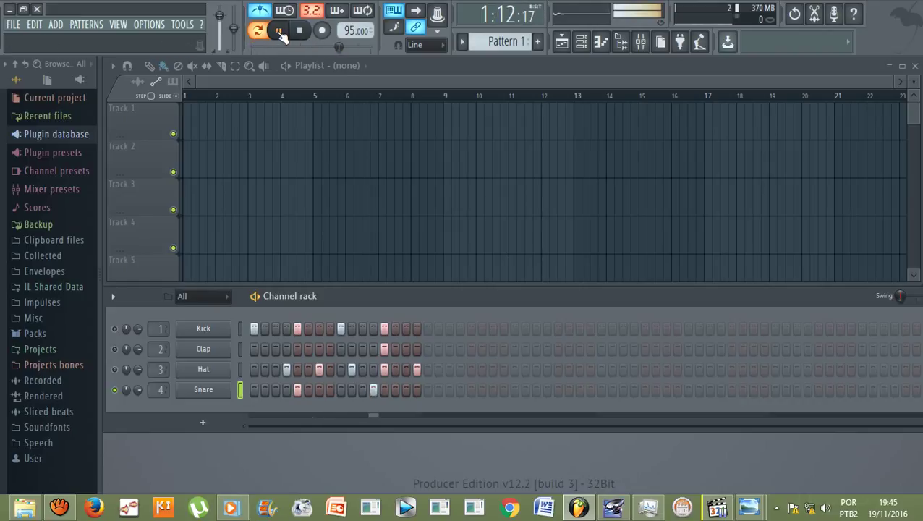
- Move the second snare to step 13 and play the snare pattern against the metronome
{"action": "left_click", "coordinate": [385, 388]}
{"action": "left_click", "coordinate": [373, 388]}
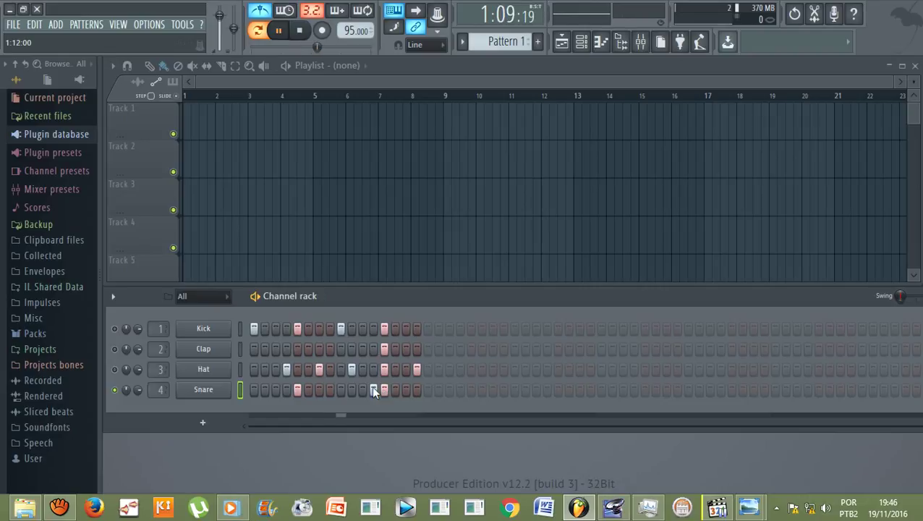
{"action": "left_click", "coordinate": [299, 31]}
{"action": "left_click", "coordinate": [280, 32]}
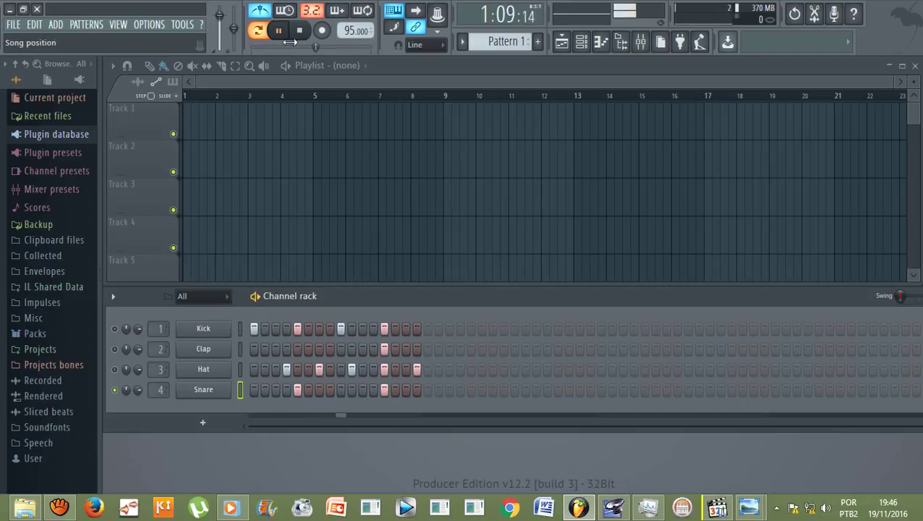
{"action": "key", "text": "space"}
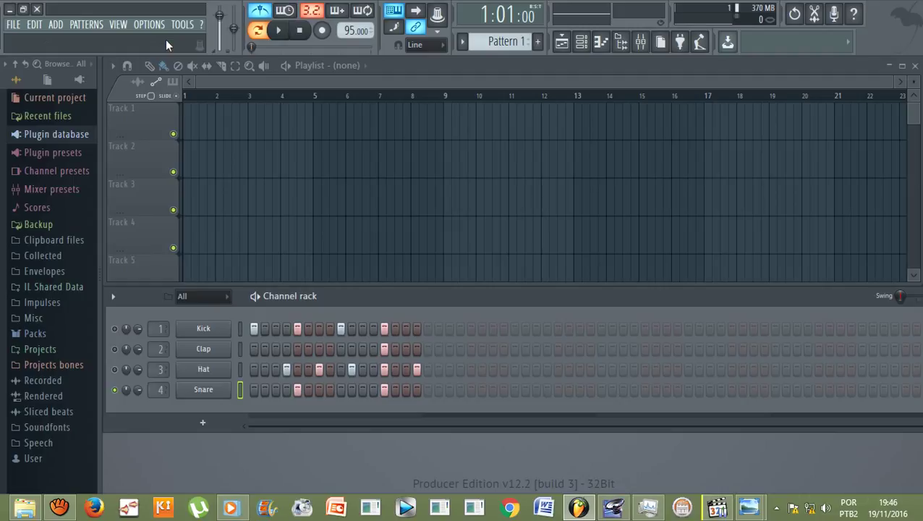
- Unmute the hat, clap and kick channels and play the complete drum pattern with the snares
{"action": "left_click", "coordinate": [114, 370]}
{"action": "left_click", "coordinate": [114, 349]}
{"action": "left_click", "coordinate": [115, 329]}
{"action": "key", "text": "space"}
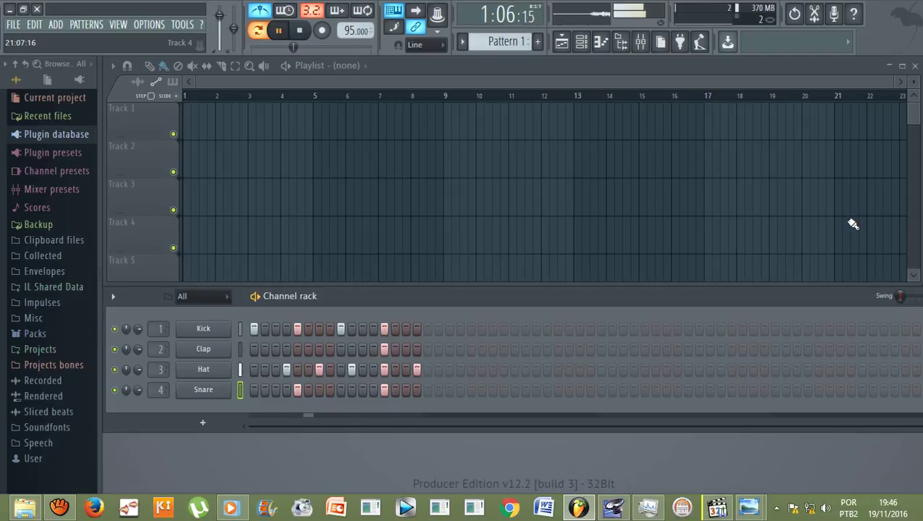
{"action": "key", "text": "space"}
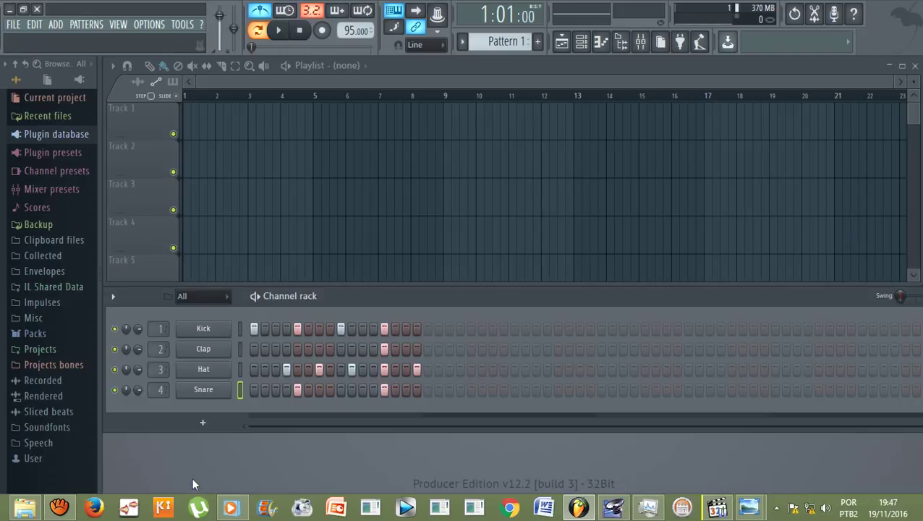
- Switch to the aTube Catcher screen recorder window
{"action": "left_click", "coordinate": [70, 510]}
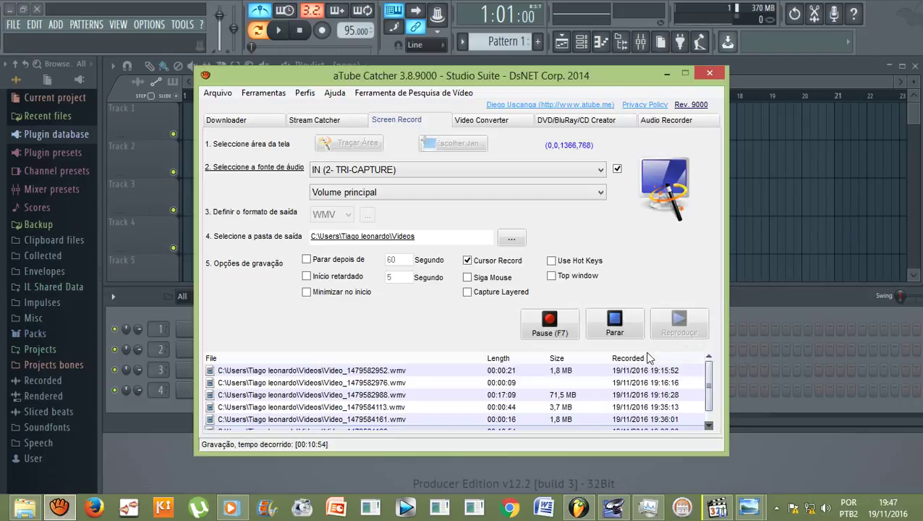